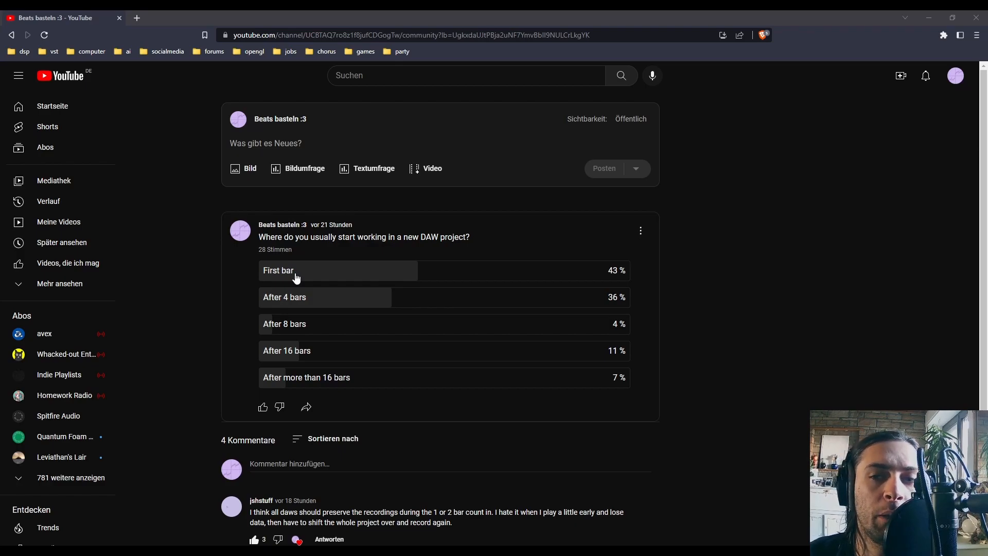
# - Read the poll about where people start working in a new DAW project and the comments beneath it
pyautogui.scroll(-3, 295, 278)
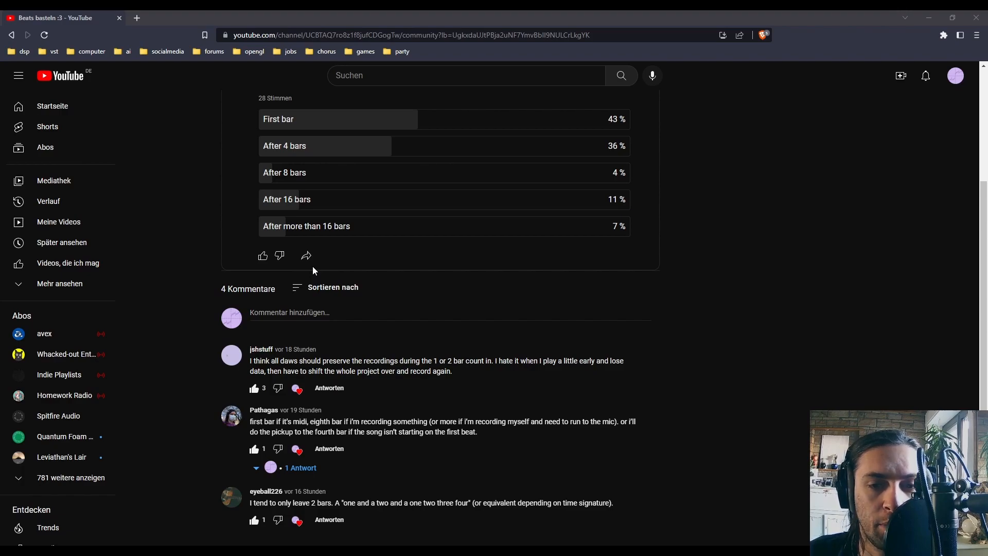
pyautogui.moveTo(358, 361); pyautogui.dragTo(417, 360)
pyautogui.moveTo(354, 421); pyautogui.dragTo(425, 420)
pyautogui.click(424, 421)
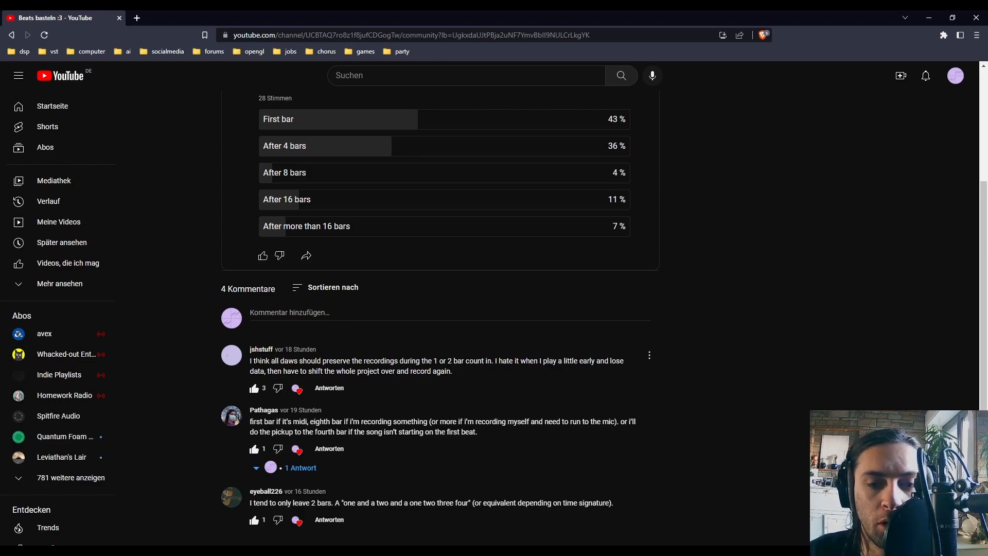
pyautogui.scroll(3, 257, 358)
pyautogui.scroll(-3, 258, 355)
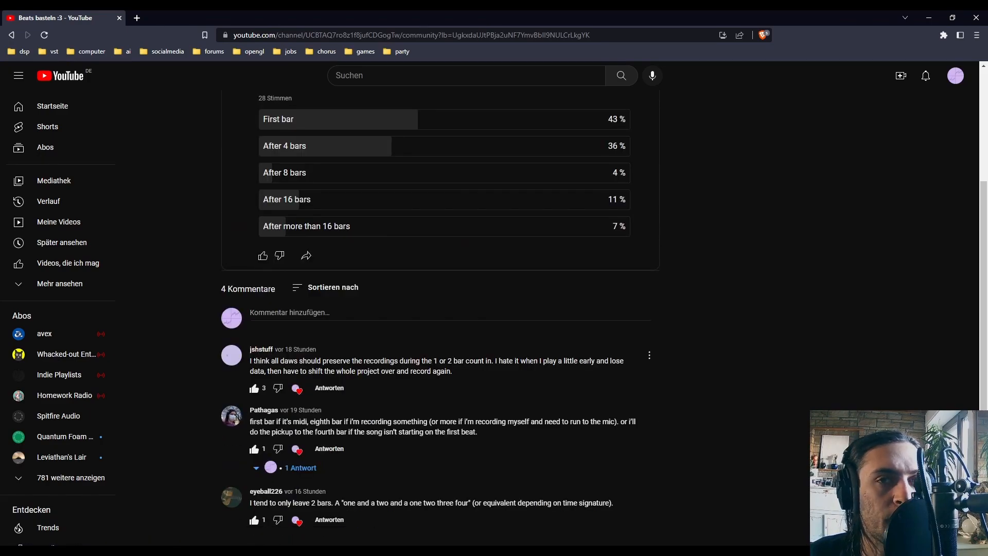
pyautogui.scroll(3, 267, 348)
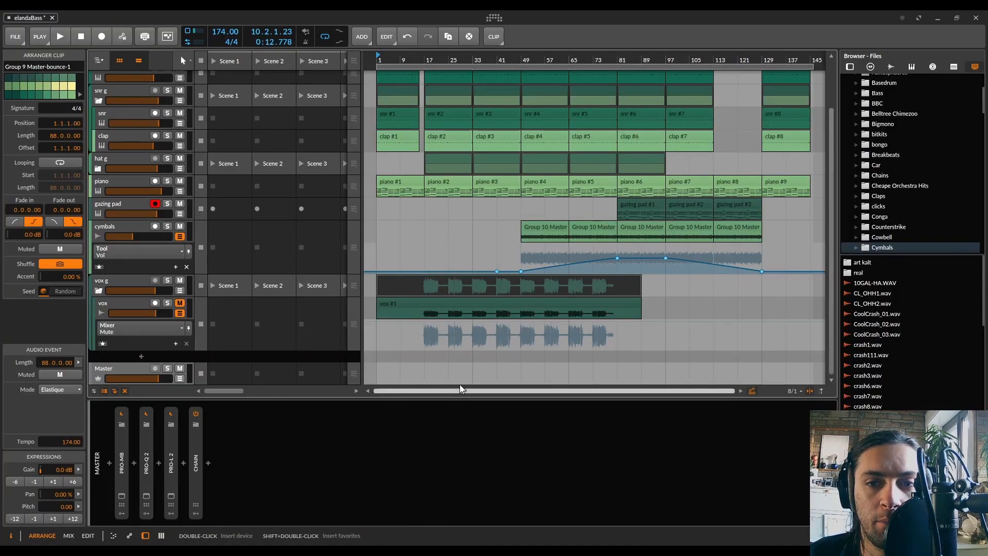
# - Switch to the Bitwig project and set the loop region and playback start to bar 9
pyautogui.click(127, 281)
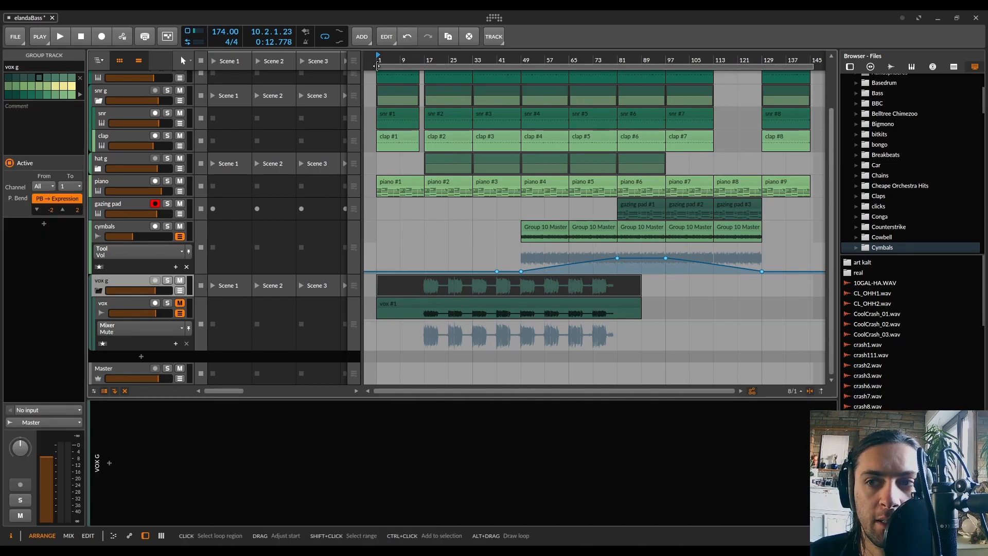
pyautogui.moveTo(377, 66); pyautogui.dragTo(401, 67)
pyautogui.click(403, 60)
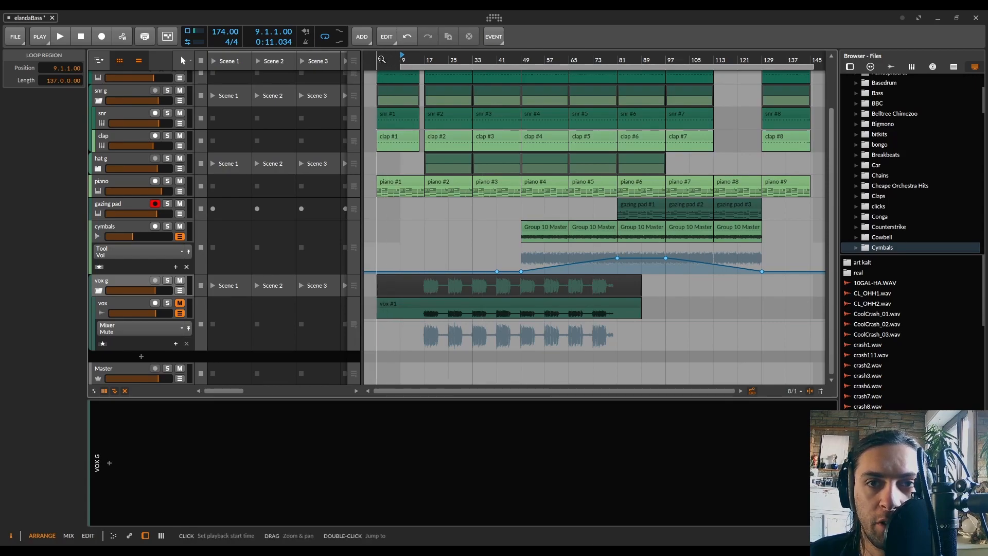
# - Listen to the arrangement around the vocal entry at bar 17
pyautogui.scroll(5, 381, 59)
pyautogui.scroll(-5, 409, 222)
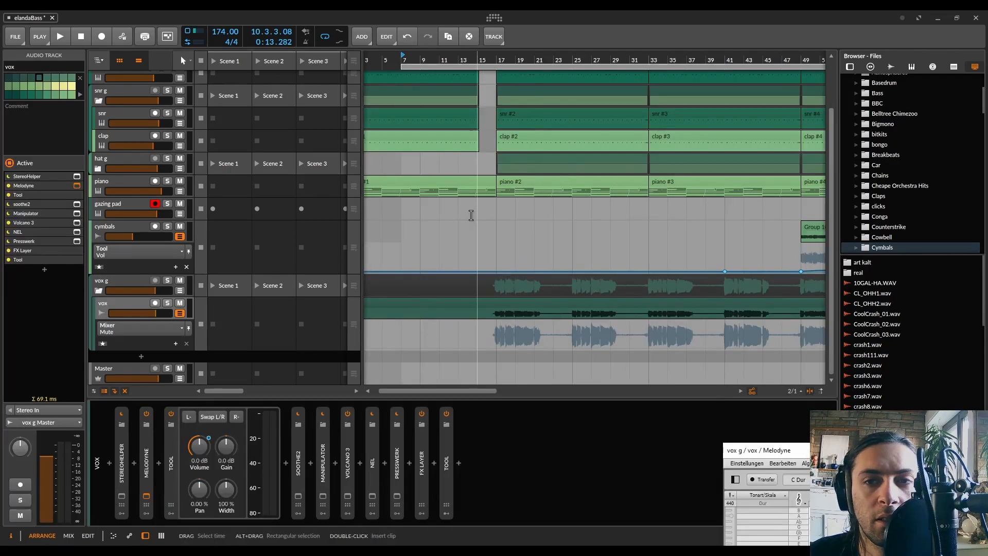
pyautogui.press('space')
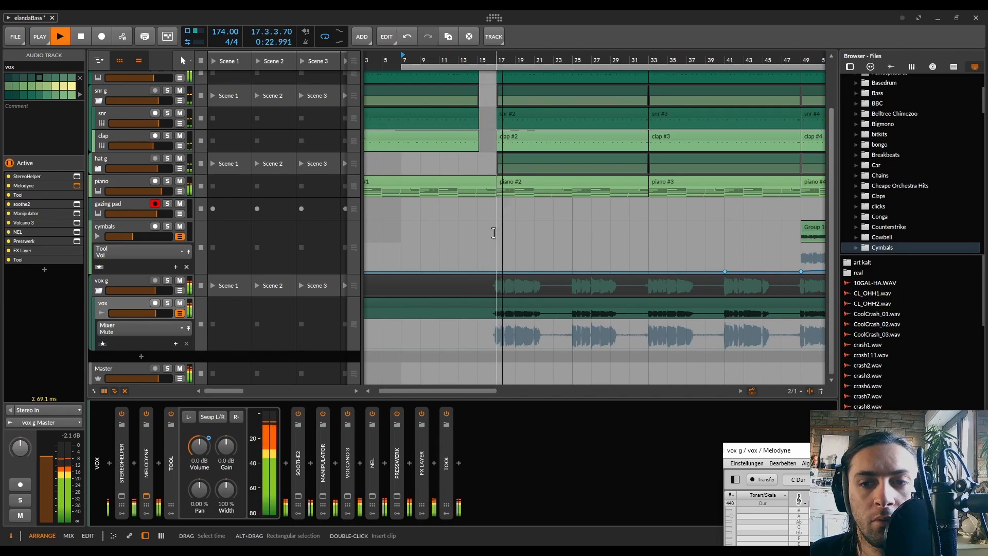
pyautogui.press('space')
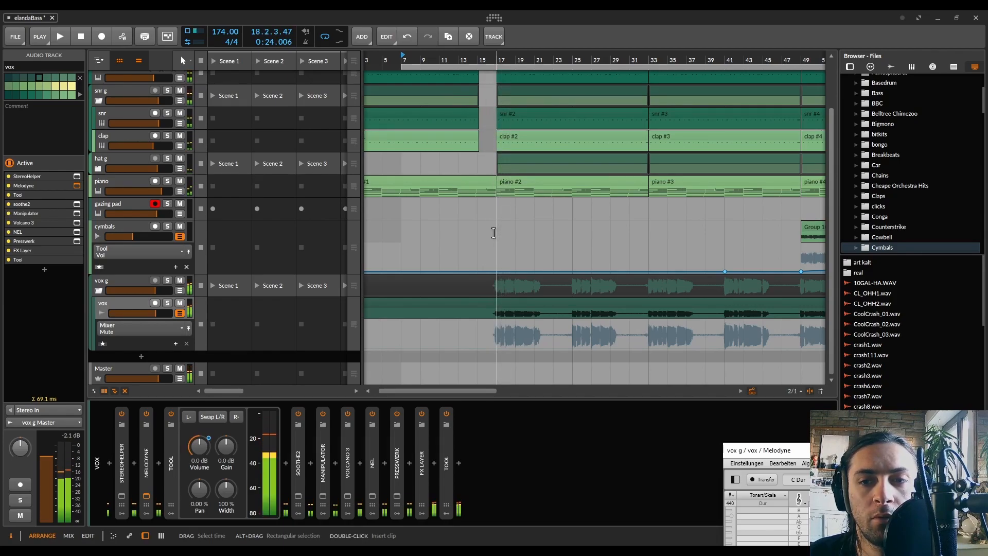
# - Inspect the vox track's notes in the Melodyne editor and close its window
pyautogui.moveTo(812, 453); pyautogui.dragTo(269, 87)
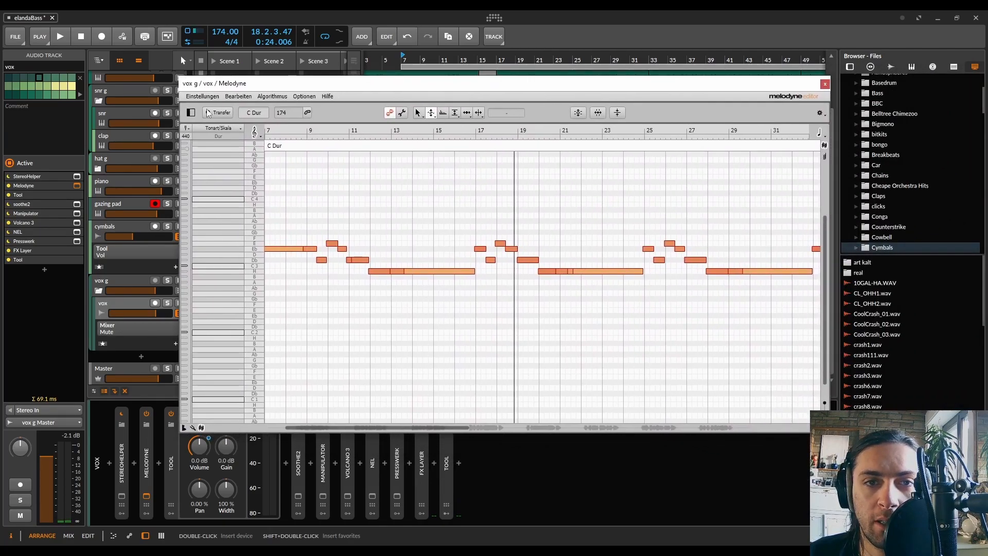
pyautogui.moveTo(407, 82); pyautogui.dragTo(415, 152)
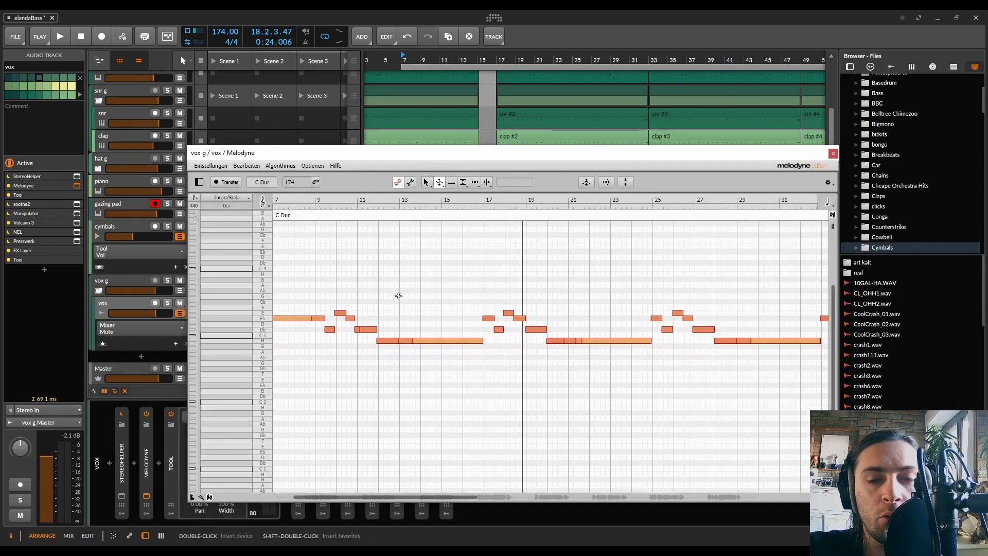
pyautogui.moveTo(484, 153); pyautogui.dragTo(489, 403)
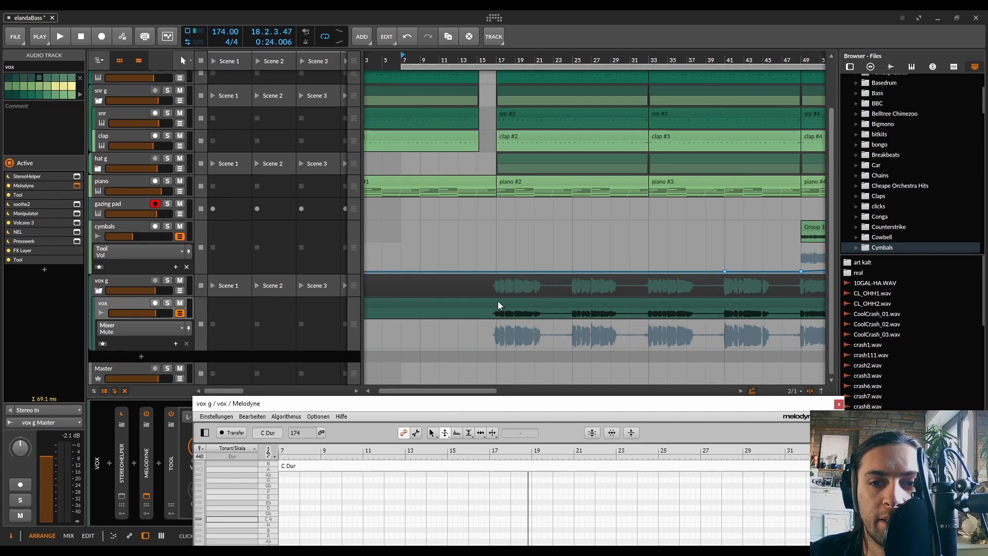
pyautogui.click(839, 404)
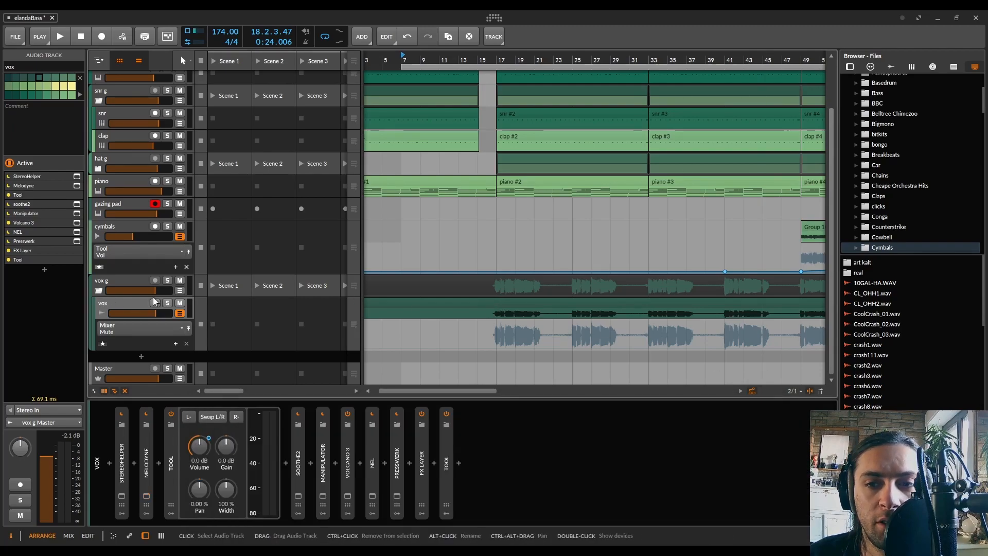
# - Bounce the vox g group clip in place
pyautogui.scroll(-5, 484, 252)
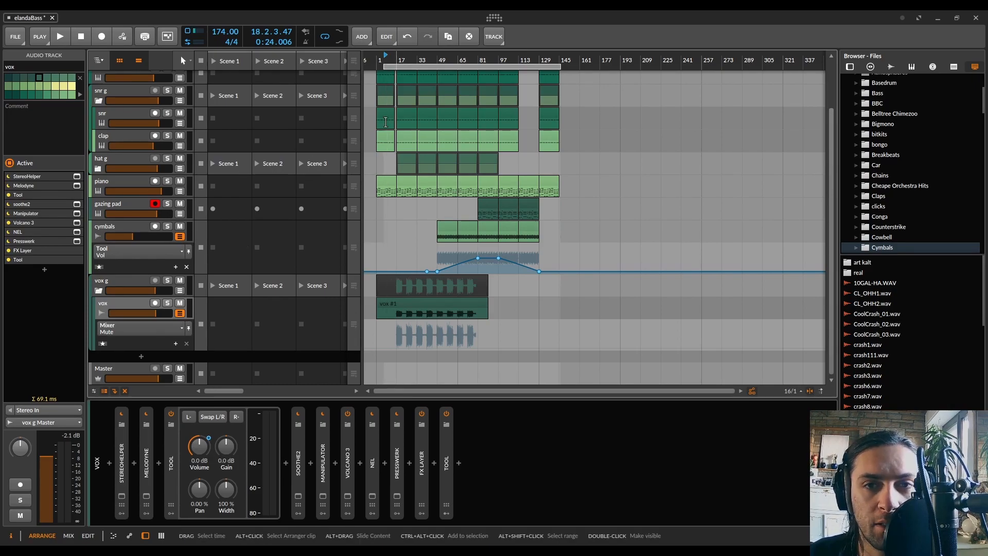
pyautogui.scroll(2, 376, 74)
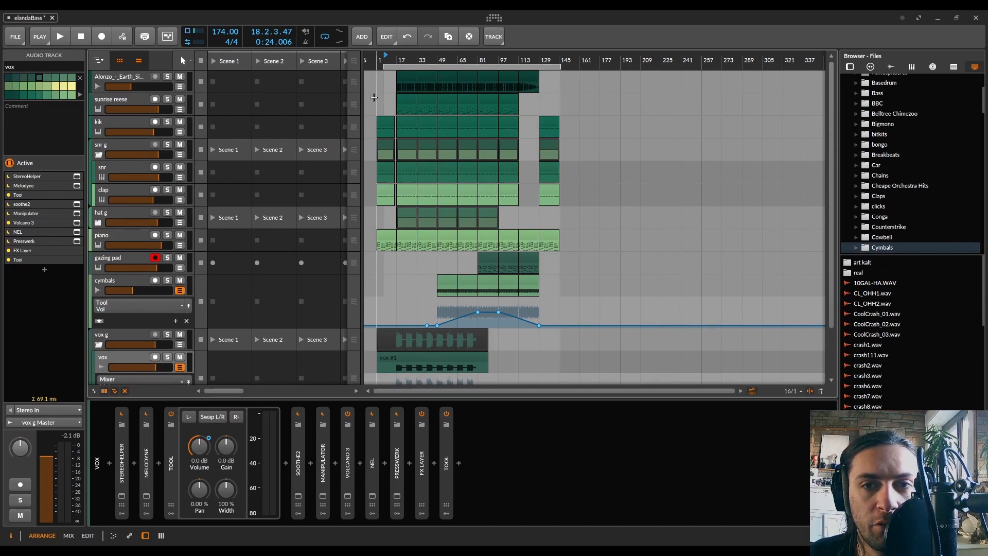
pyautogui.scroll(4, 377, 75)
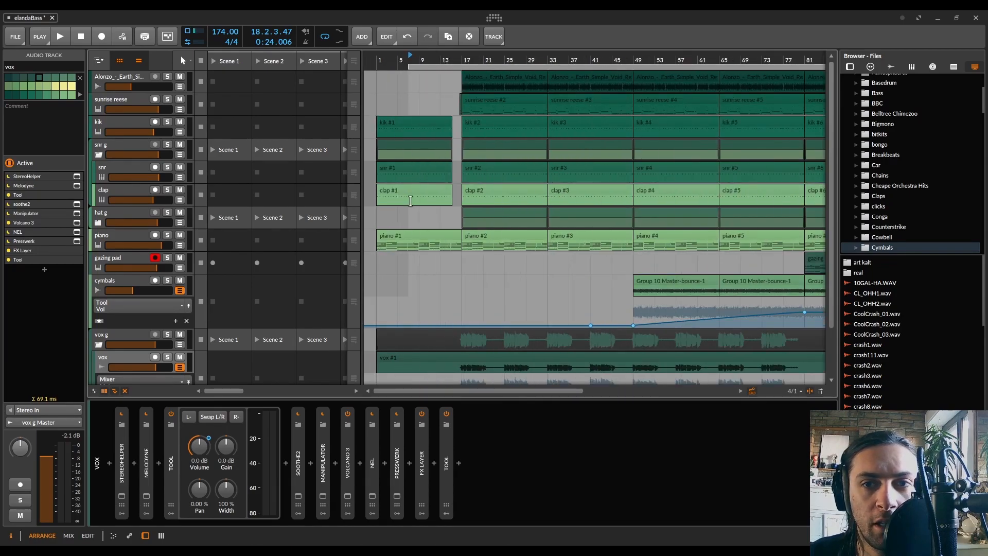
pyautogui.click(448, 339)
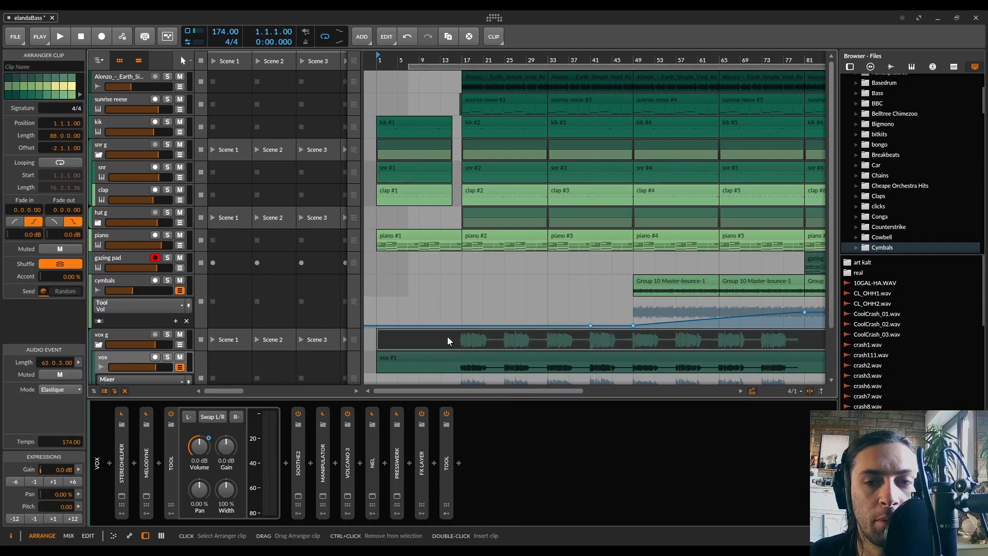
pyautogui.scroll(-2, 448, 339)
pyautogui.scroll(-3, 448, 287)
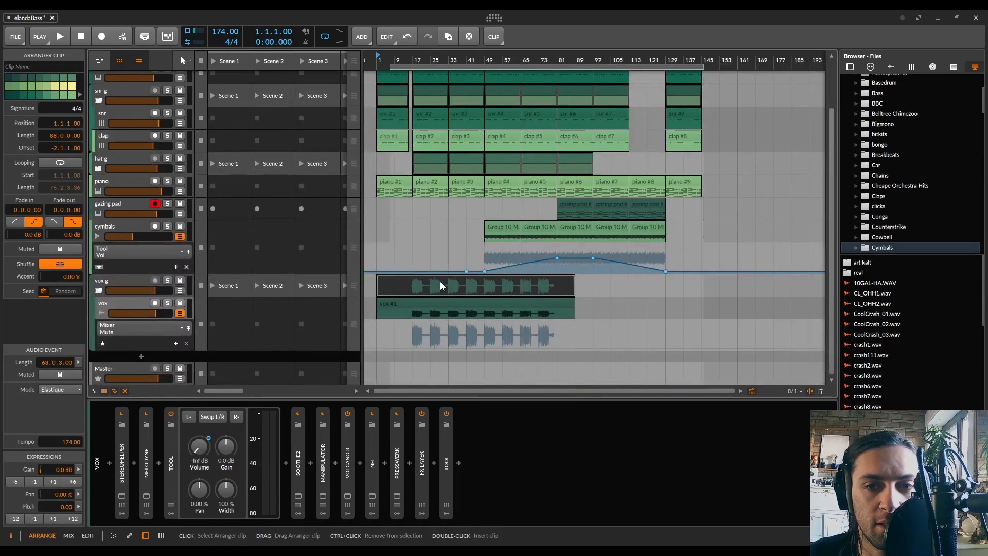
pyautogui.rightClick(441, 287)
pyautogui.click(479, 399)
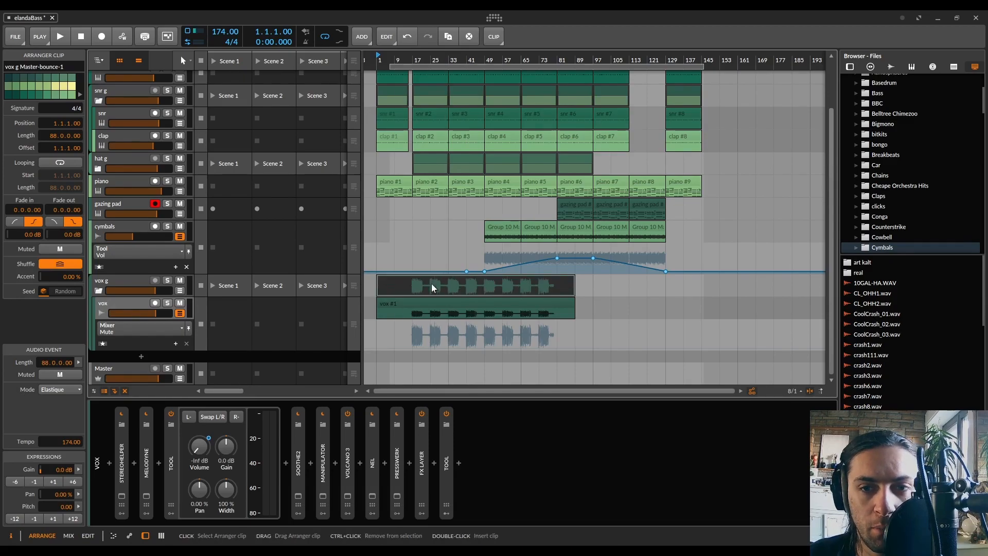
# - Open the vox track's Melodyne editor beside the arrangement and bounce the original vox g clip in place again
pyautogui.click(148, 499)
pyautogui.moveTo(335, 193); pyautogui.dragTo(791, 190)
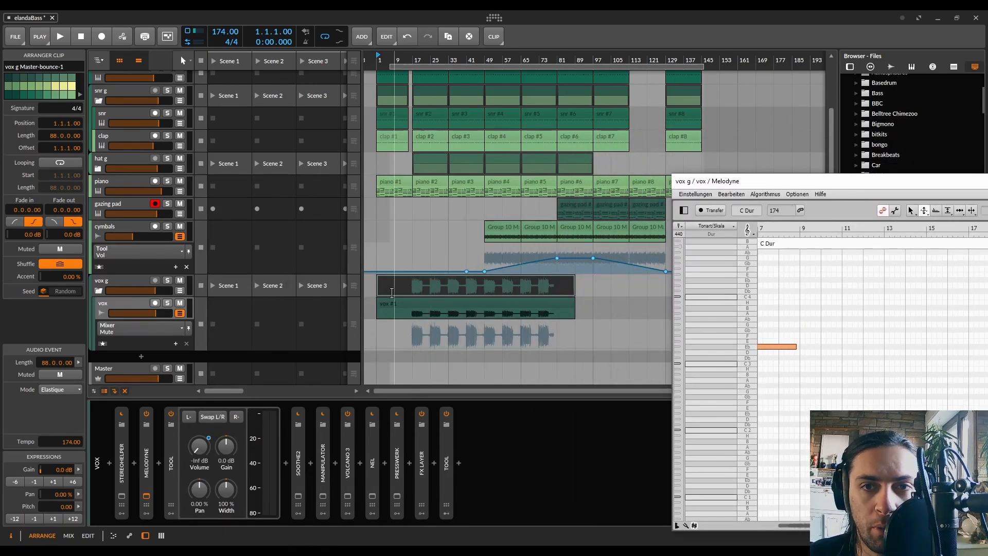
pyautogui.click(400, 281)
pyautogui.rightClick(401, 284)
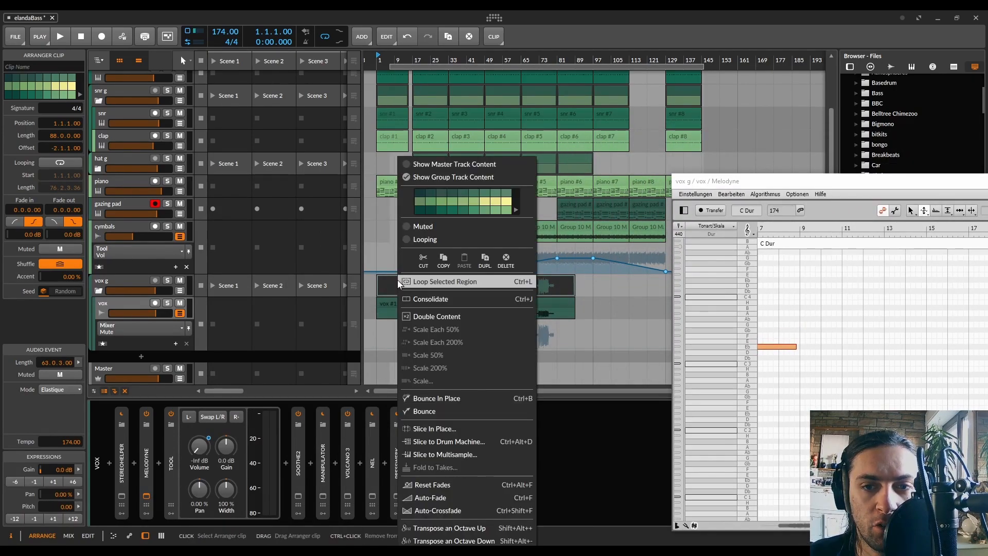
pyautogui.click(435, 397)
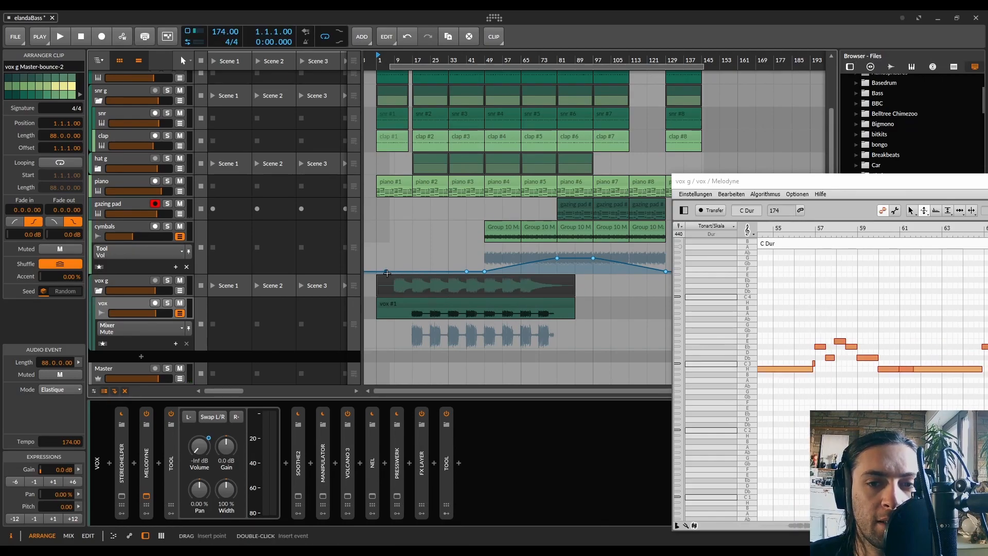
# - Move the bounced vox g clip so that it starts at bar 9
pyautogui.click(390, 284)
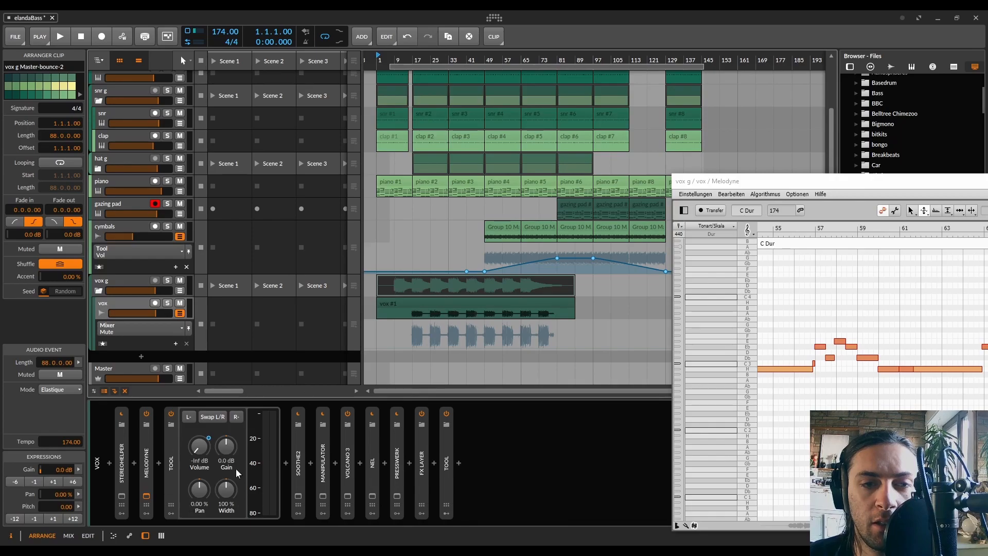
pyautogui.click(115, 283)
pyautogui.click(114, 305)
pyautogui.click(400, 287)
pyautogui.moveTo(387, 287); pyautogui.dragTo(403, 286)
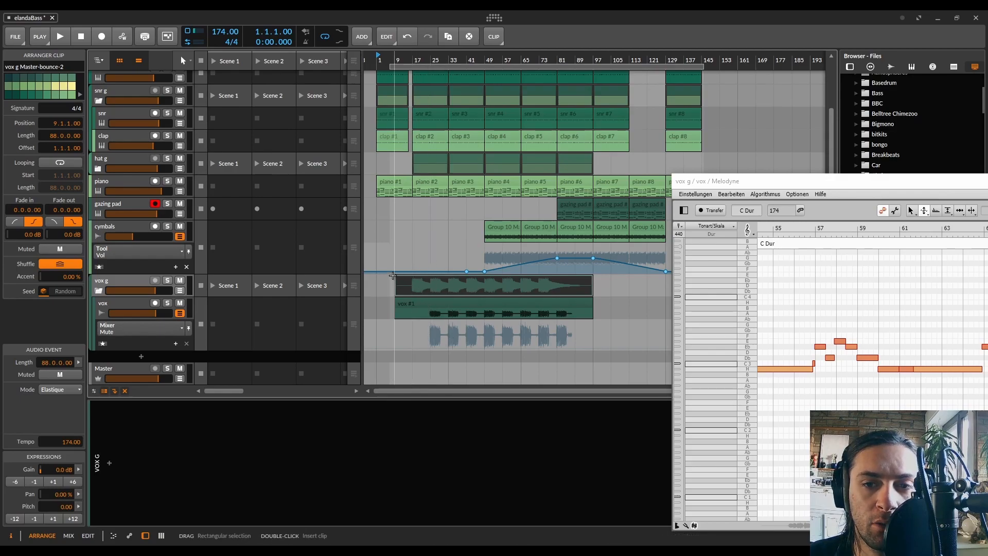
pyautogui.click(602, 282)
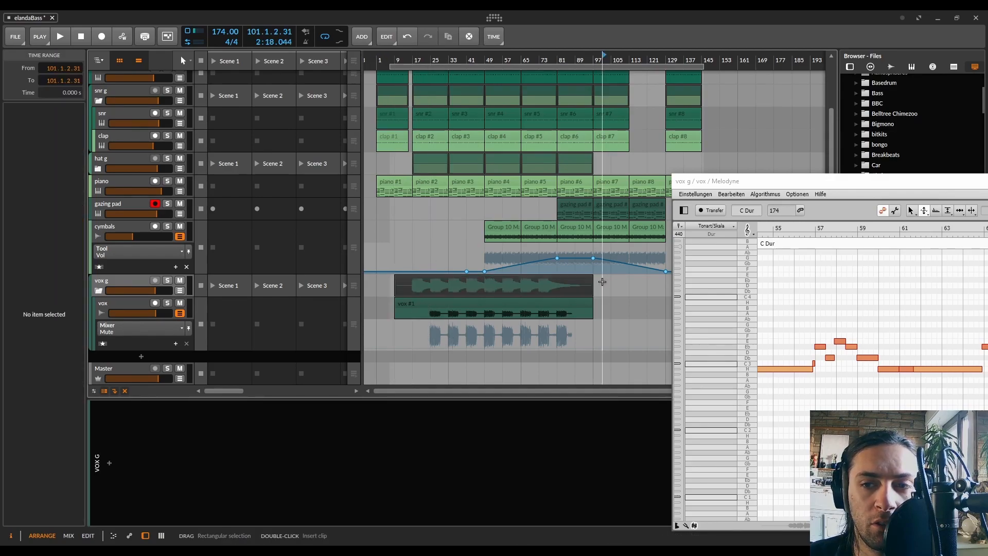
pyautogui.hotkey('ctrl', 'z')
# - Play from bar 13 to check the shifted vocals' timing at bar 17, and close the Melodyne window
pyautogui.click(413, 60)
pyautogui.scroll(5, 408, 93)
pyautogui.click(410, 60)
pyautogui.press('space')
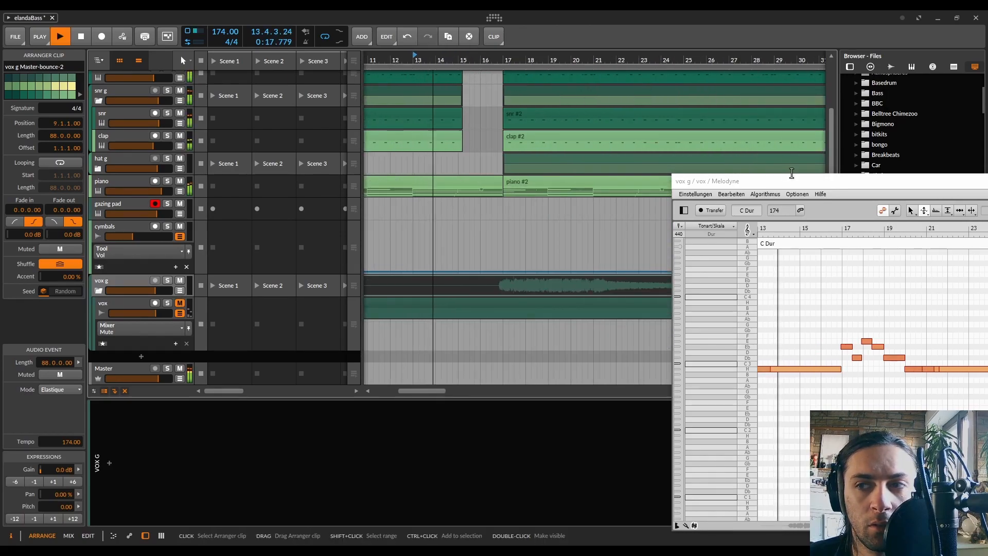
pyautogui.moveTo(785, 181); pyautogui.dragTo(268, 383)
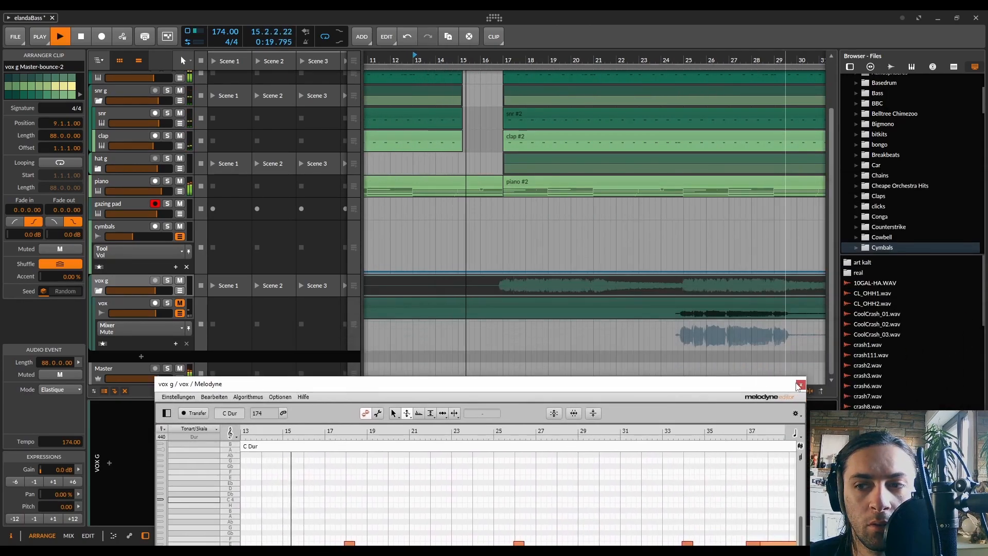
pyautogui.click(800, 384)
pyautogui.hscroll(3, 543, 237)
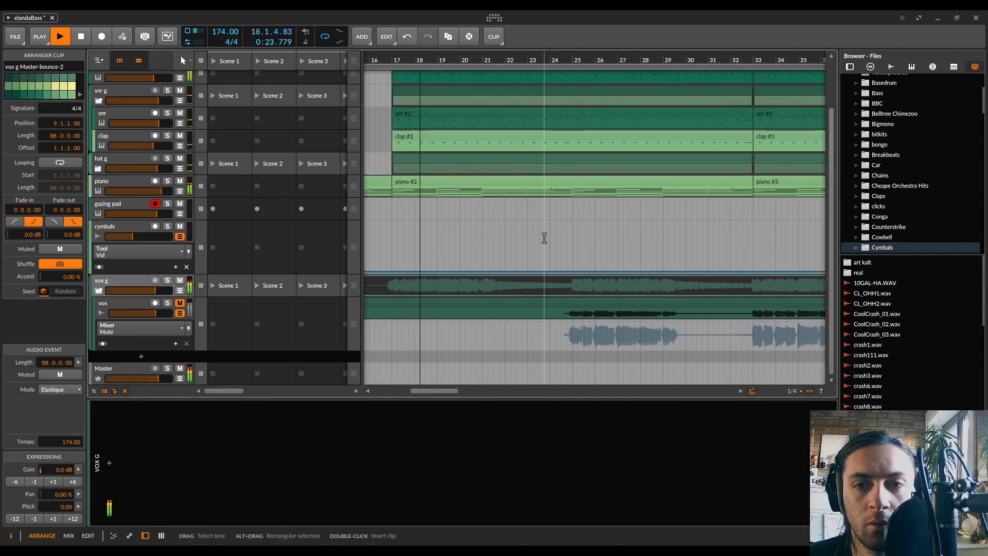
pyautogui.scroll(-5, 544, 241)
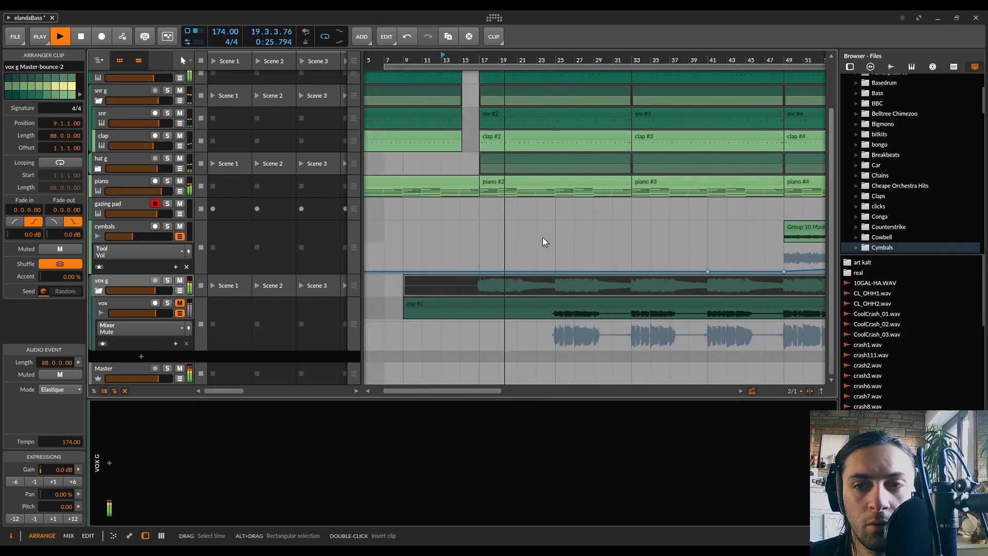
pyautogui.press('space')
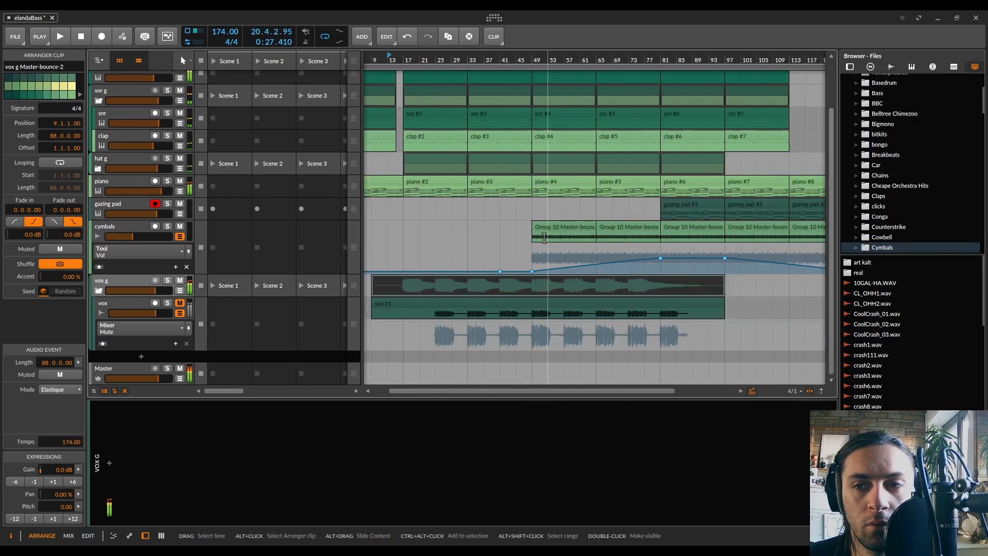
# - Play from bar 73 to check the bounced vocals against the vox clip around bar 81, and stop playback
pyautogui.click(629, 57)
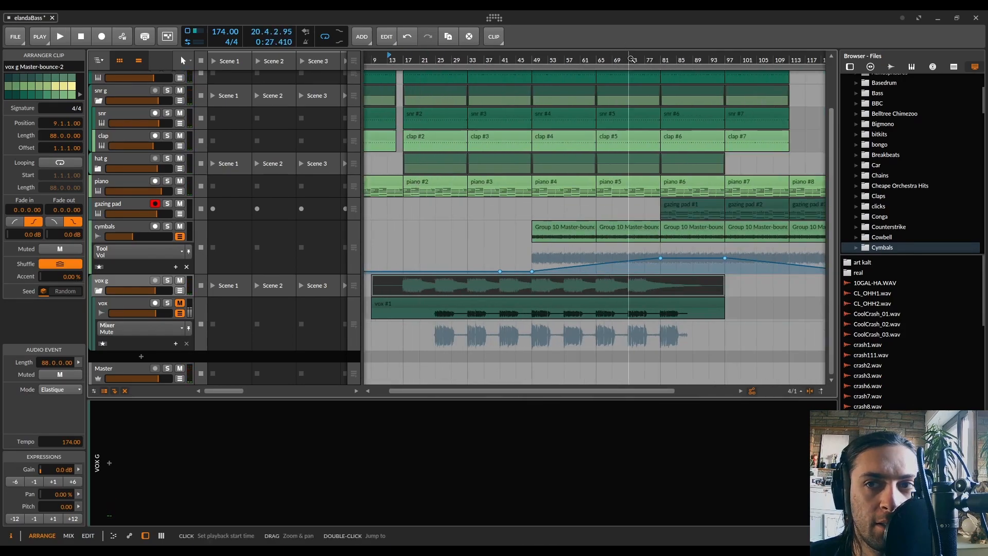
pyautogui.press('space')
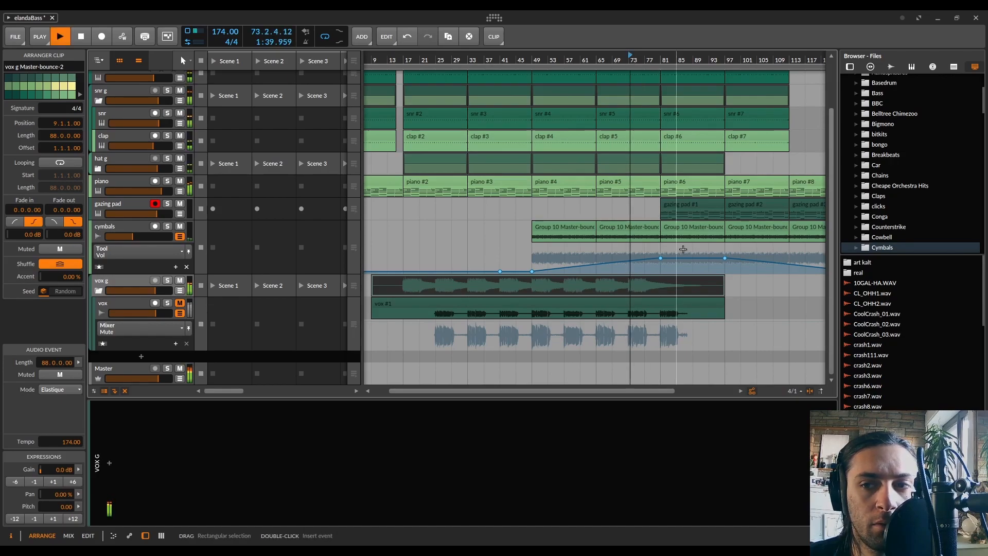
pyautogui.scroll(5, 668, 293)
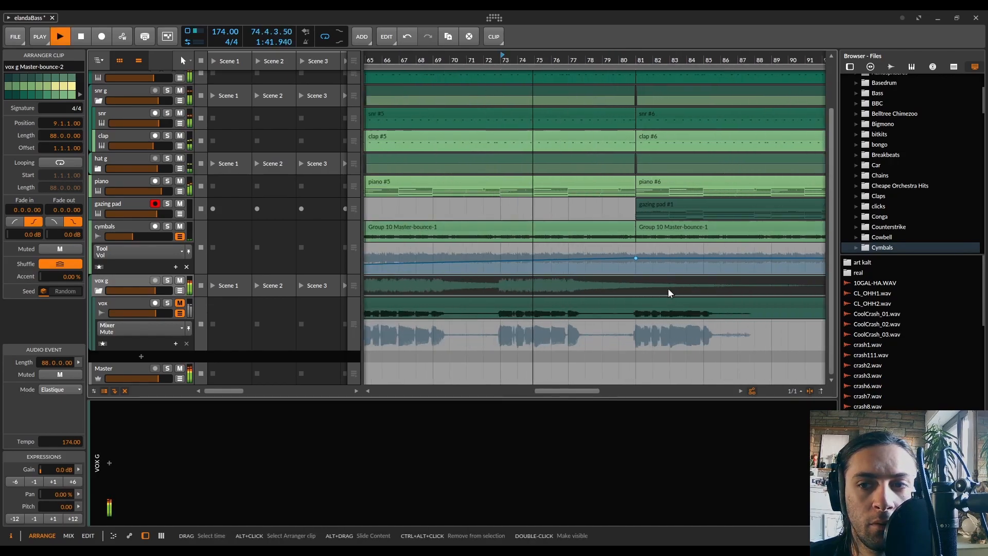
pyautogui.scroll(1, 669, 293)
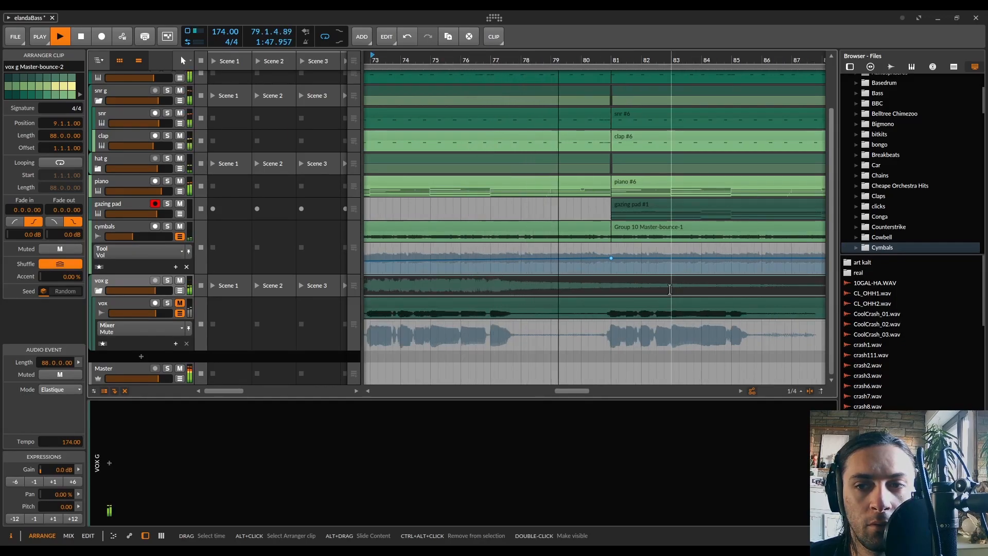
pyautogui.hscroll(3, 668, 291)
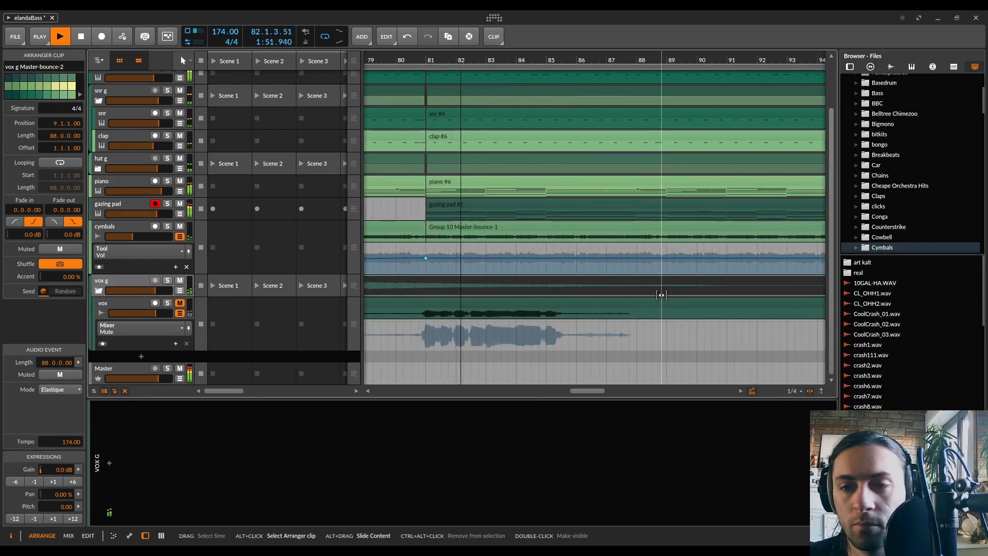
pyautogui.scroll(-3, 661, 295)
pyautogui.scroll(-5, 661, 297)
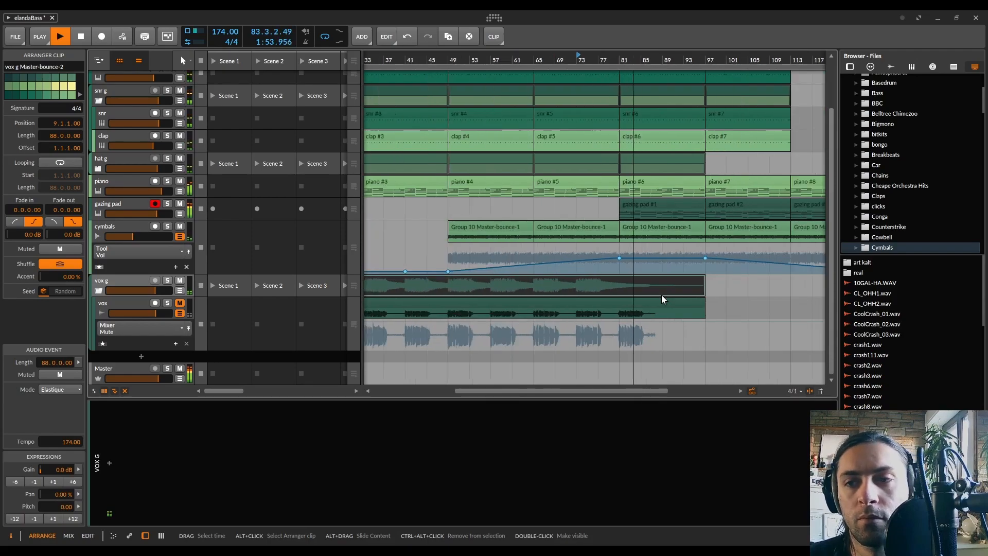
pyautogui.press('space')
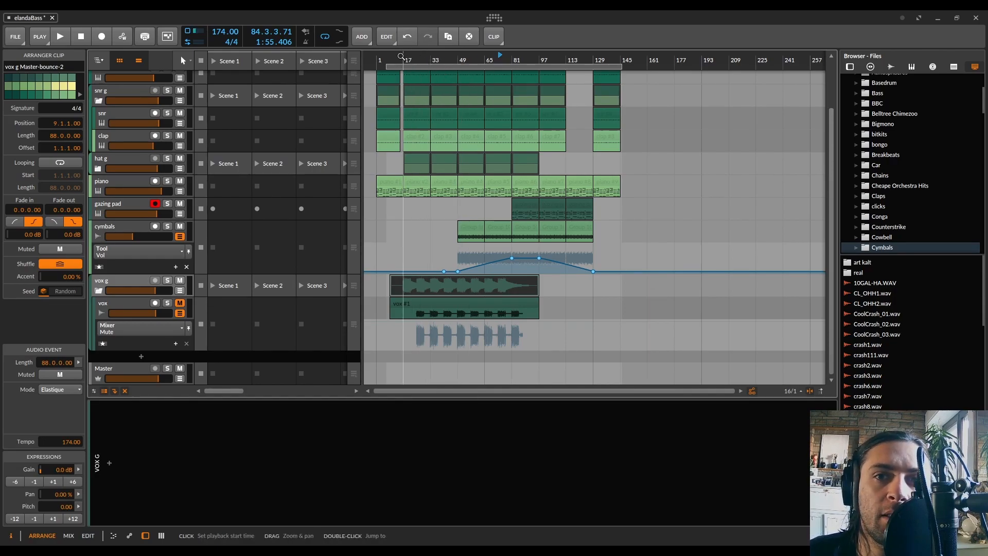
# - Show the realtime ruler above the arrangement and compare the opening bars with their time positions
pyautogui.rightClick(395, 56)
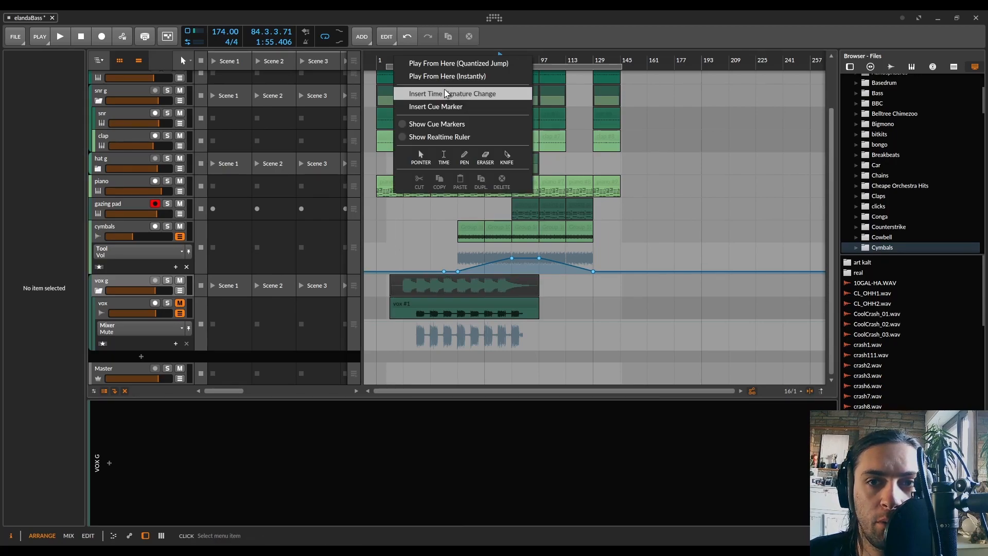
pyautogui.click(443, 137)
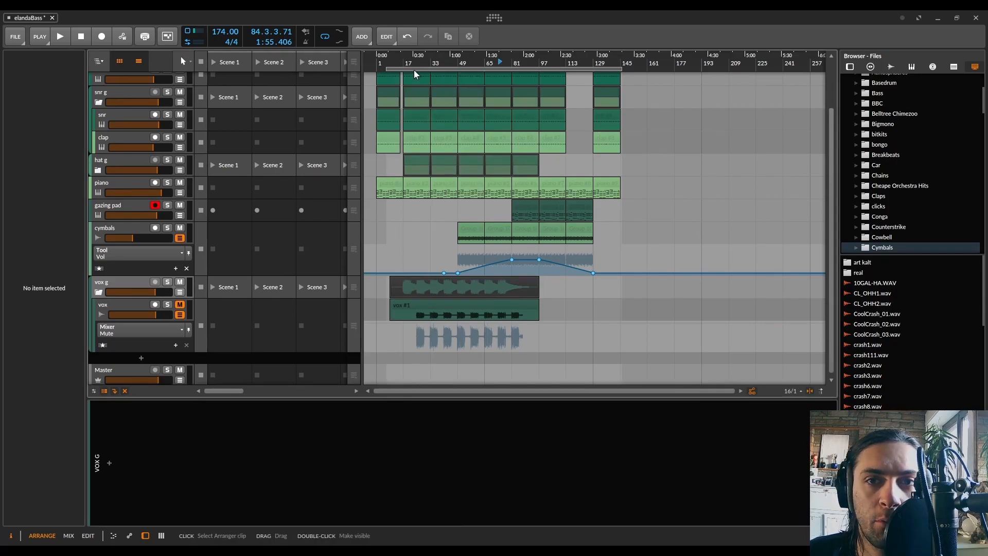
pyautogui.moveTo(379, 54); pyautogui.dragTo(379, 103)
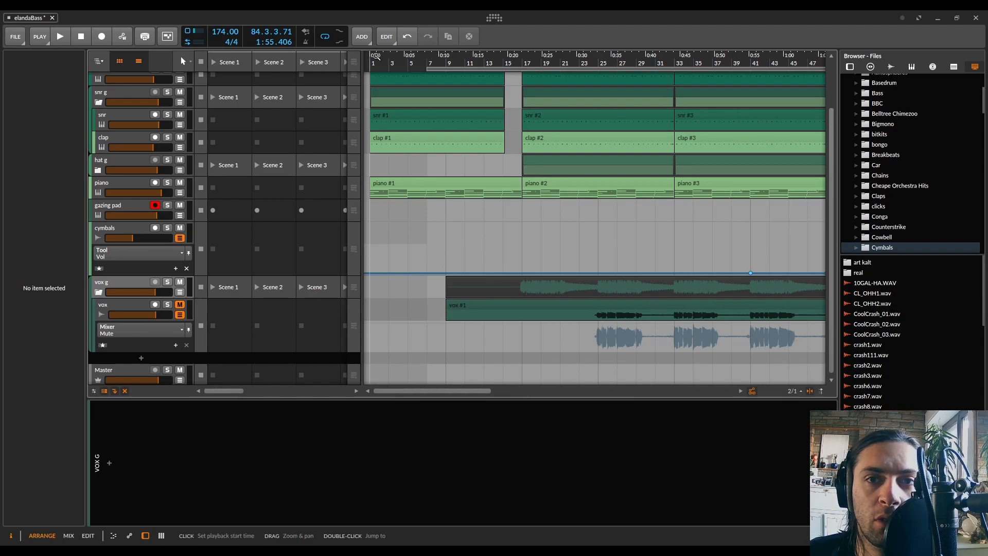
pyautogui.click(408, 55)
pyautogui.moveTo(408, 56); pyautogui.dragTo(376, 59)
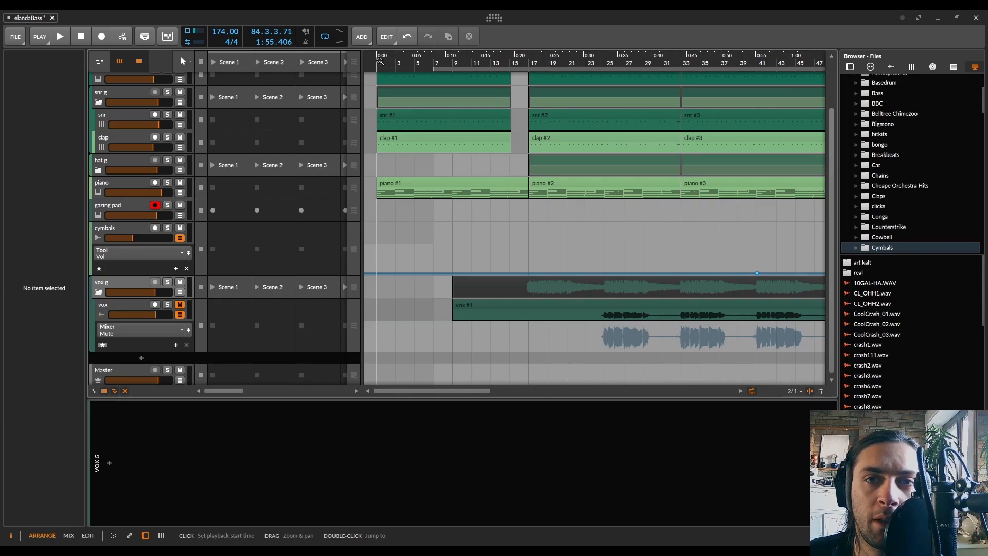
pyautogui.scroll(-3, 380, 61)
pyautogui.scroll(3, 380, 62)
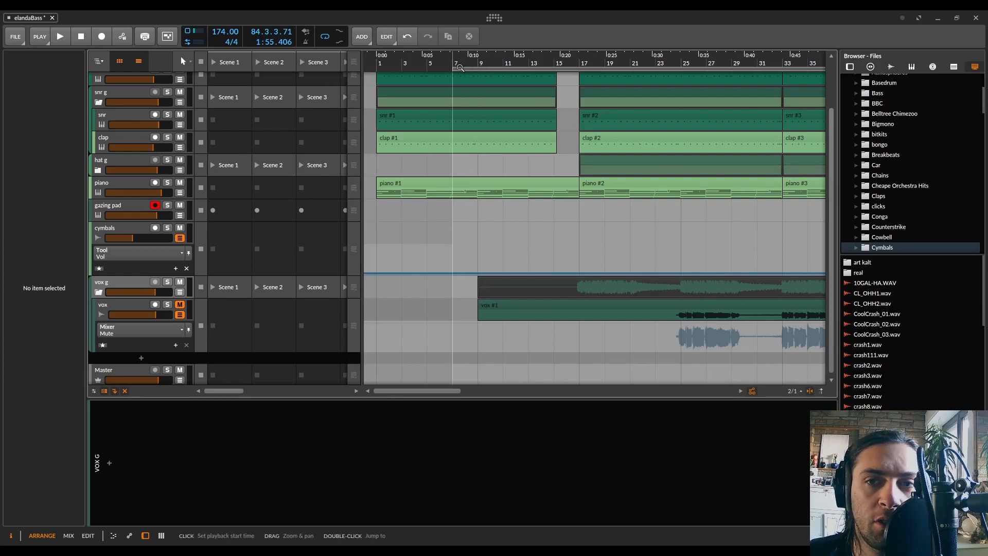
# - Select the loop region and set the playback start to bar 9 to read its time position
pyautogui.click(481, 66)
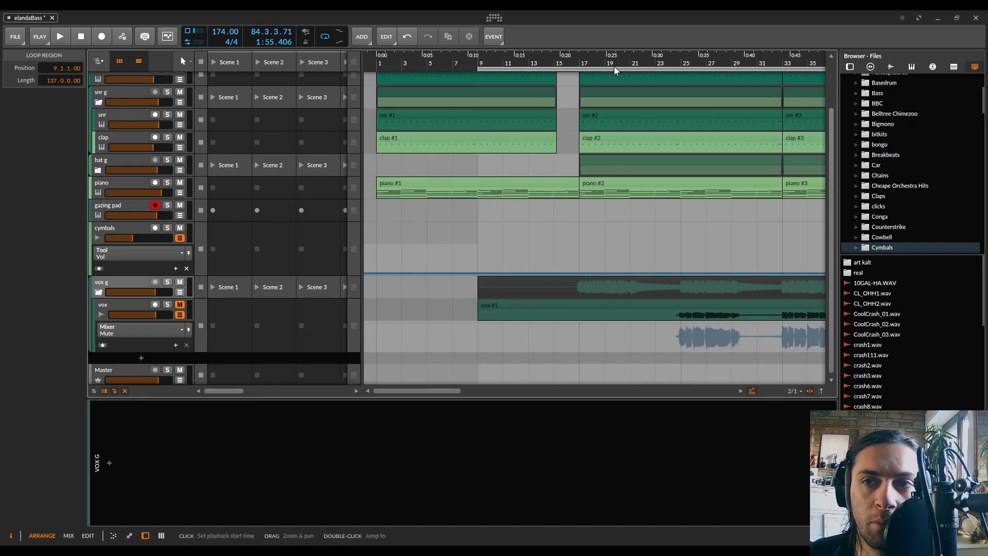
pyautogui.scroll(7, 767, 59)
pyautogui.scroll(-5, 767, 59)
pyautogui.scroll(1, 766, 59)
pyautogui.scroll(-3, 768, 59)
pyautogui.click(402, 59)
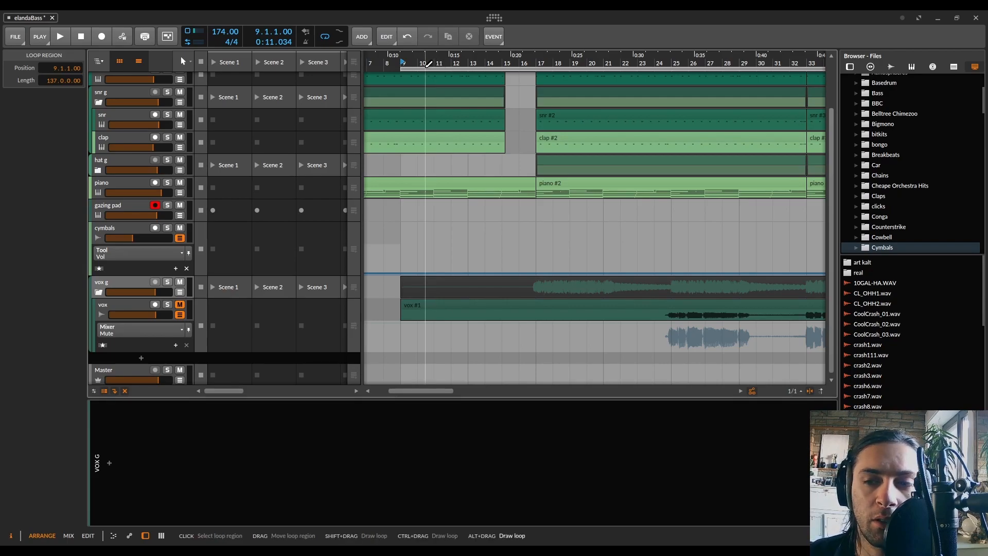
# - Set the playback start to bar 1 at the beginning of the arrangement
pyautogui.hscroll(-3, 429, 64)
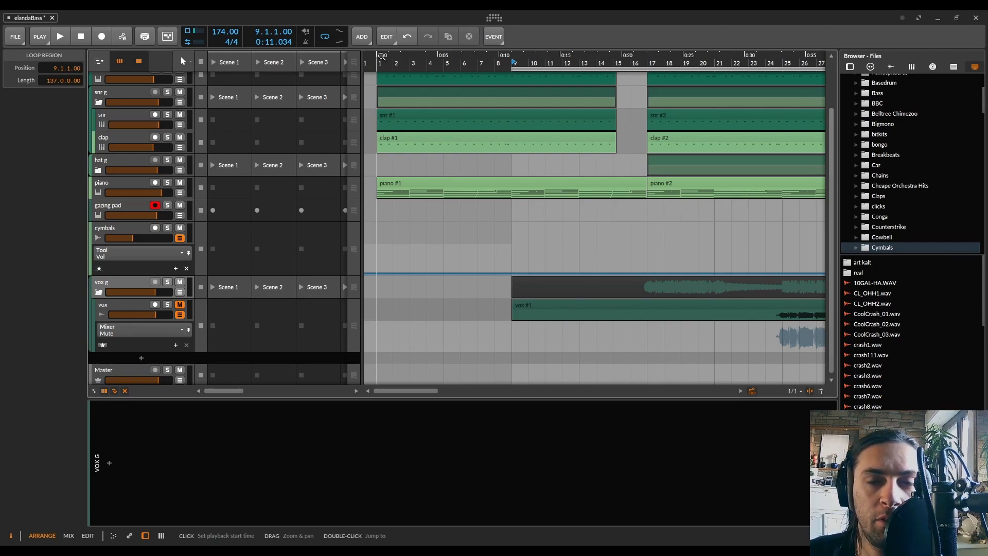
pyautogui.click(382, 55)
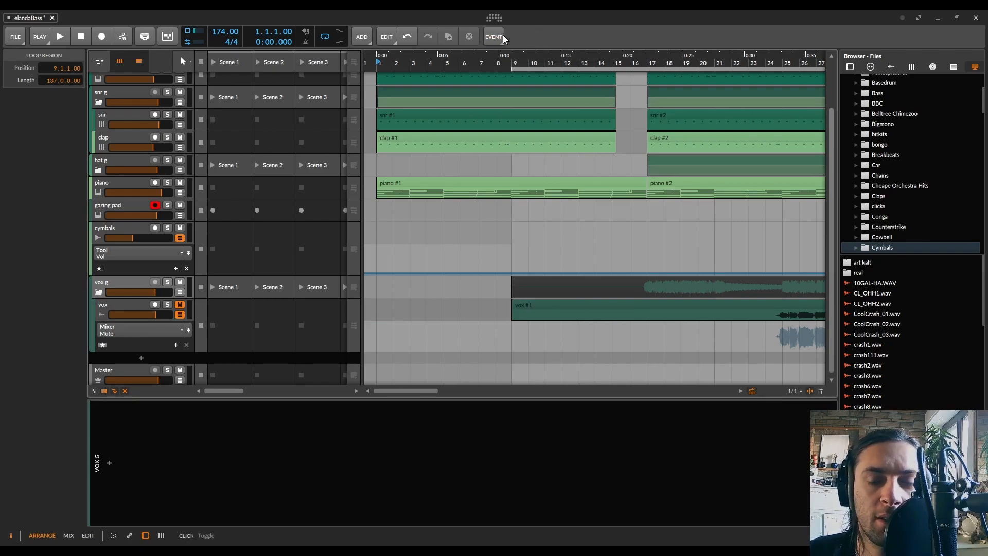
pyautogui.scroll(2, 512, 108)
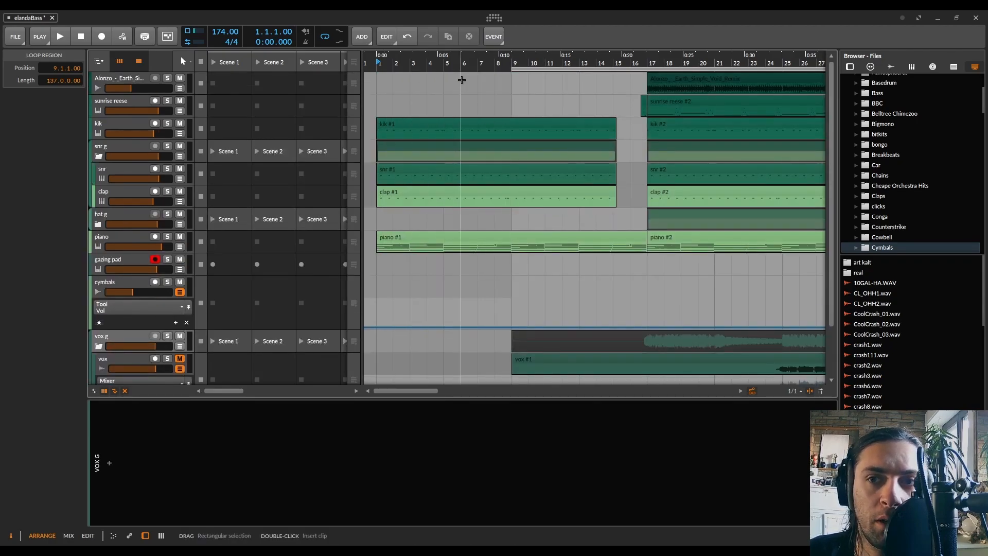
# - Select the bounced vox g clip and examine the Tool device in the vox track's device chain
pyautogui.scroll(-4, 463, 83)
pyautogui.scroll(-2, 462, 84)
pyautogui.scroll(-2, 418, 325)
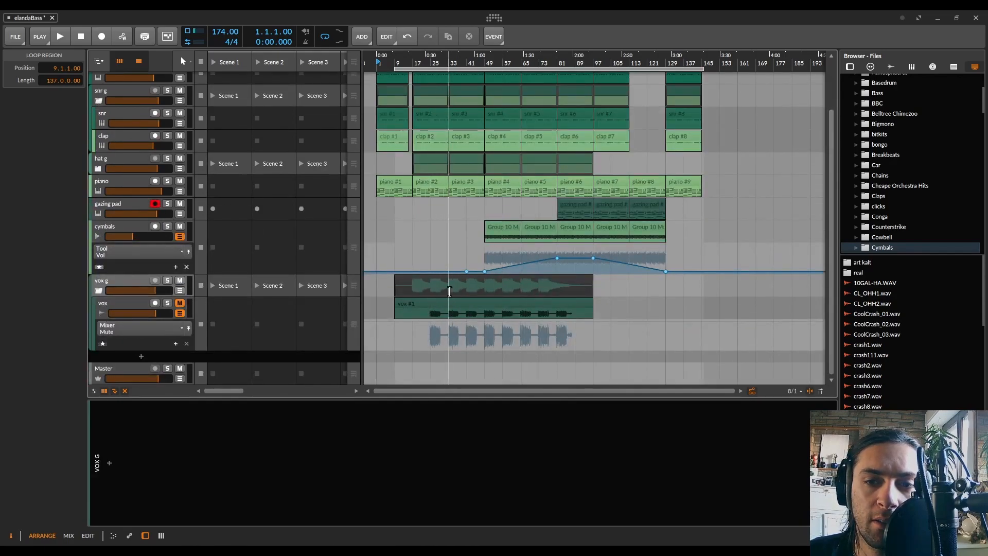
pyautogui.click(431, 286)
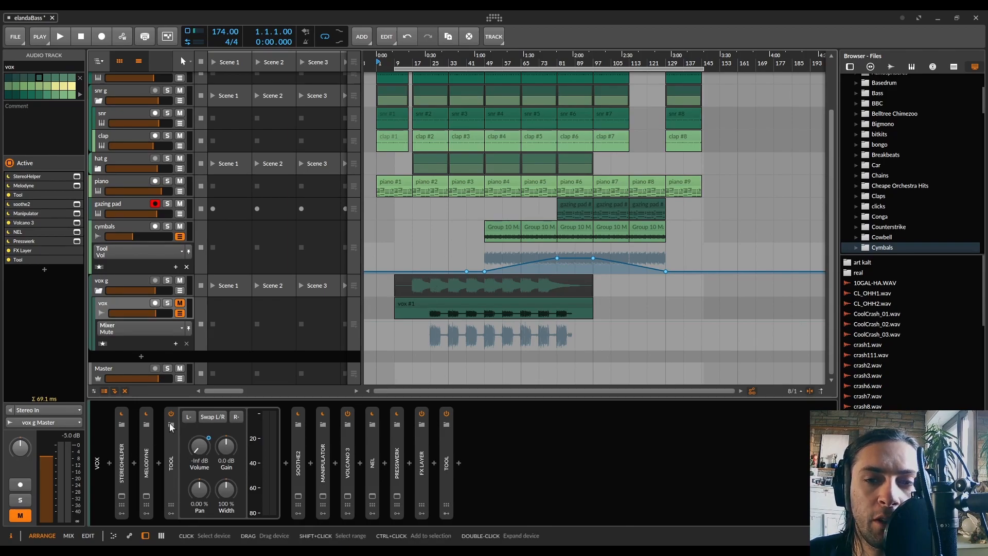
pyautogui.click(425, 286)
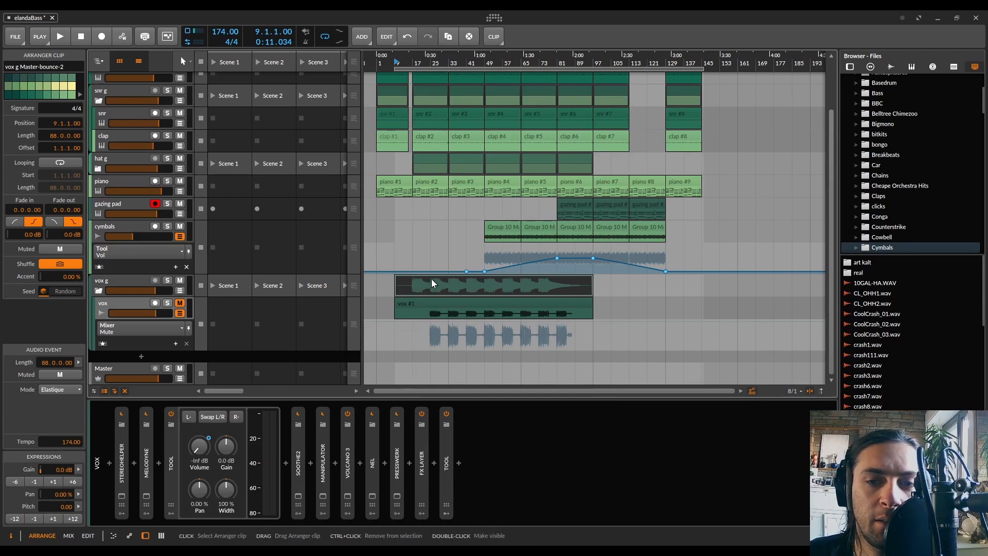
pyautogui.click(171, 463)
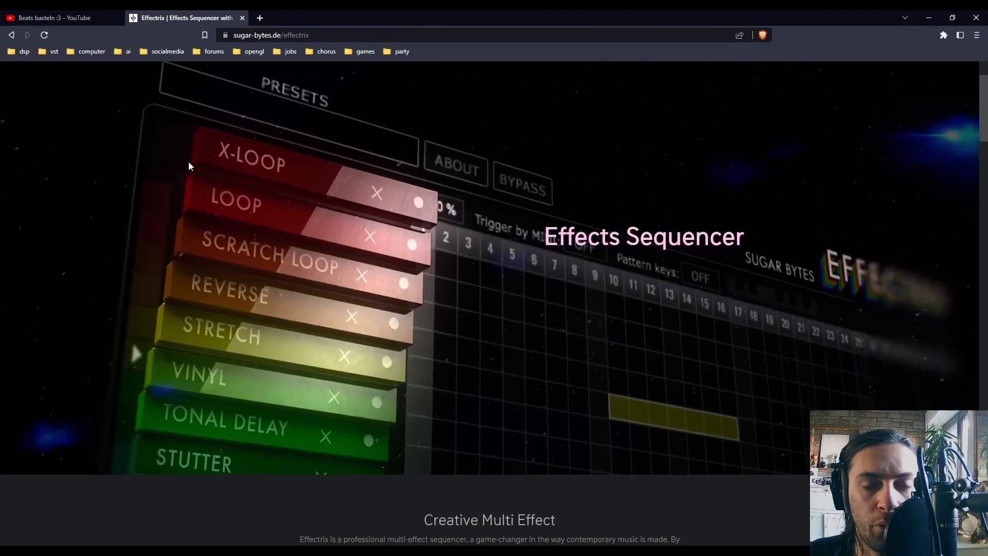
# - Switch to the web browser and view the Effectrix page on sugar-bytes.de down to the plugin interface image
pyautogui.scroll(-2, 188, 161)
pyautogui.scroll(-7, 229, 170)
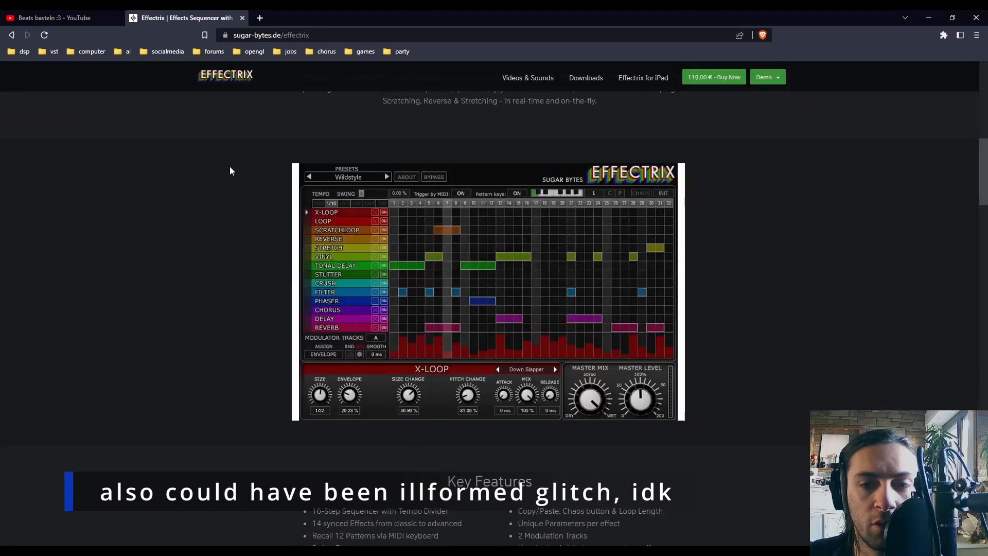